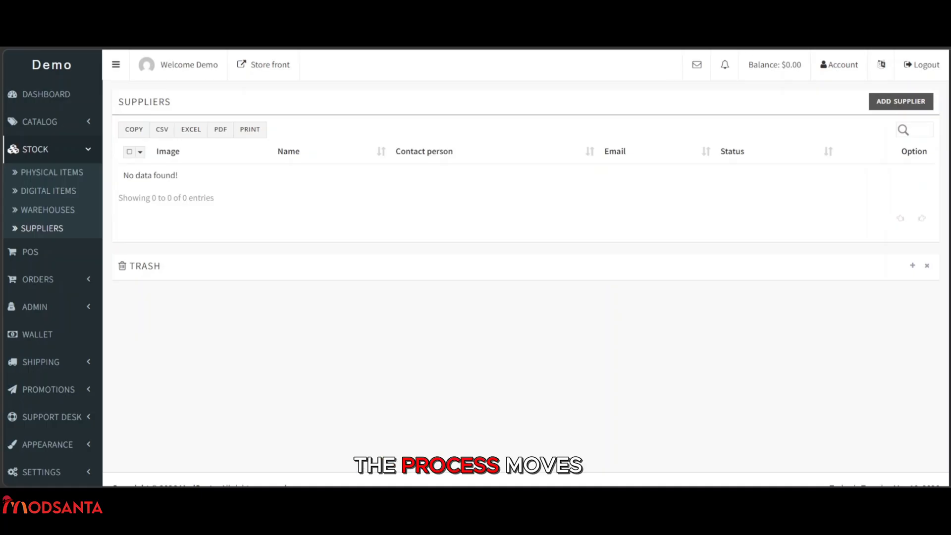
Step: Start a new supplier record from the Suppliers panel
left_click(902, 101)
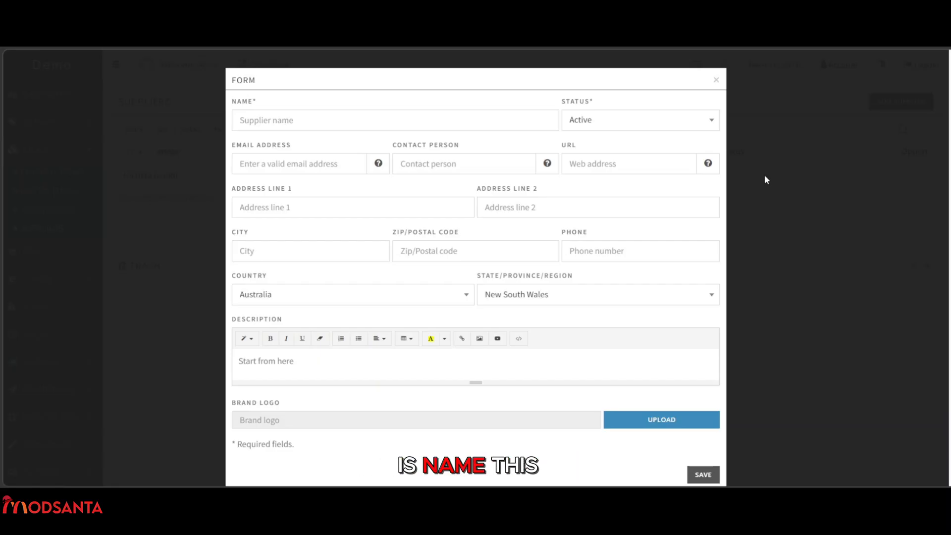
Step: Name the supplier 'Demo supplier' and leave its status on Active
left_click(378, 123)
type("D")
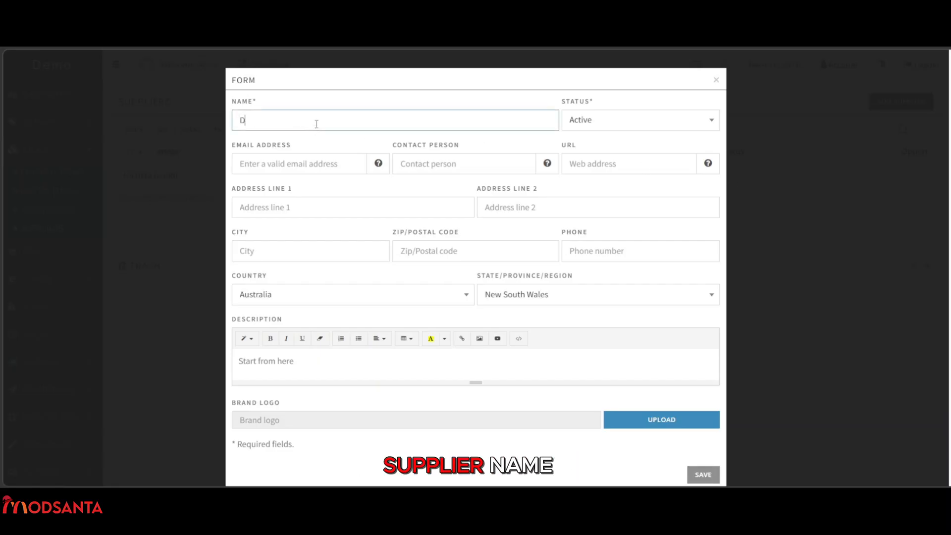
type("emo supplier")
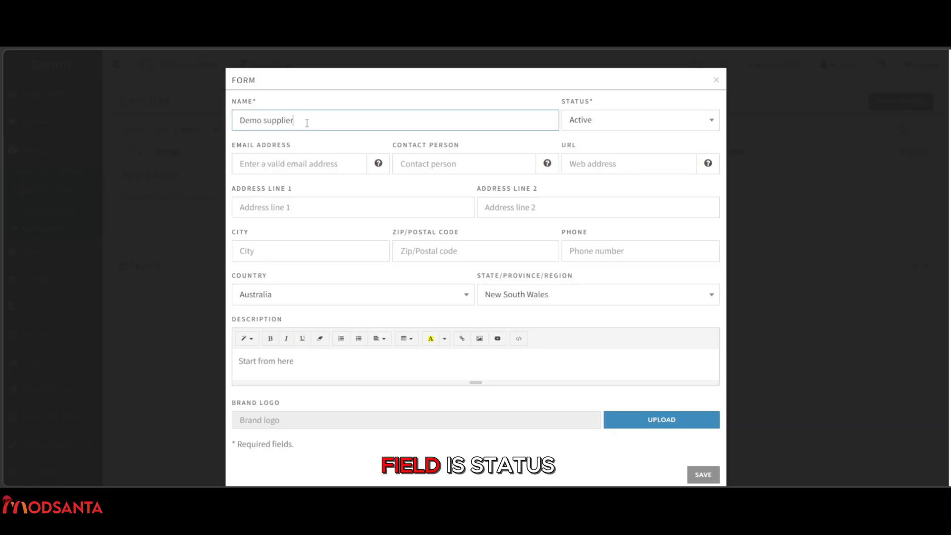
left_click(685, 124)
left_click(686, 124)
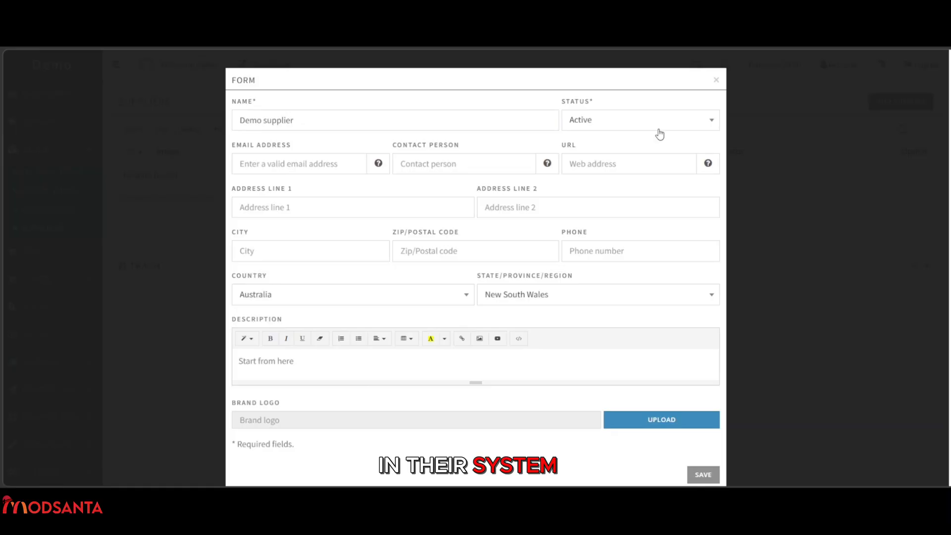
left_click(334, 169)
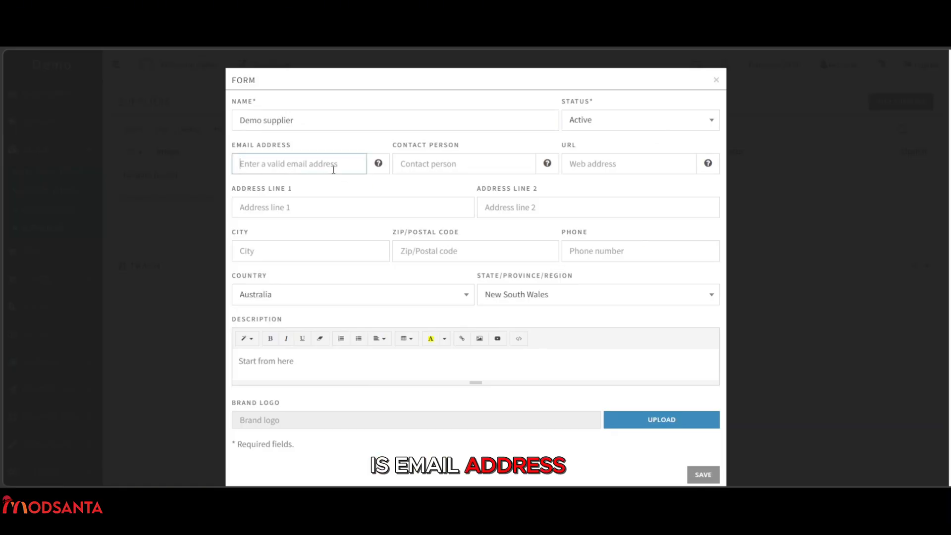
type("conta")
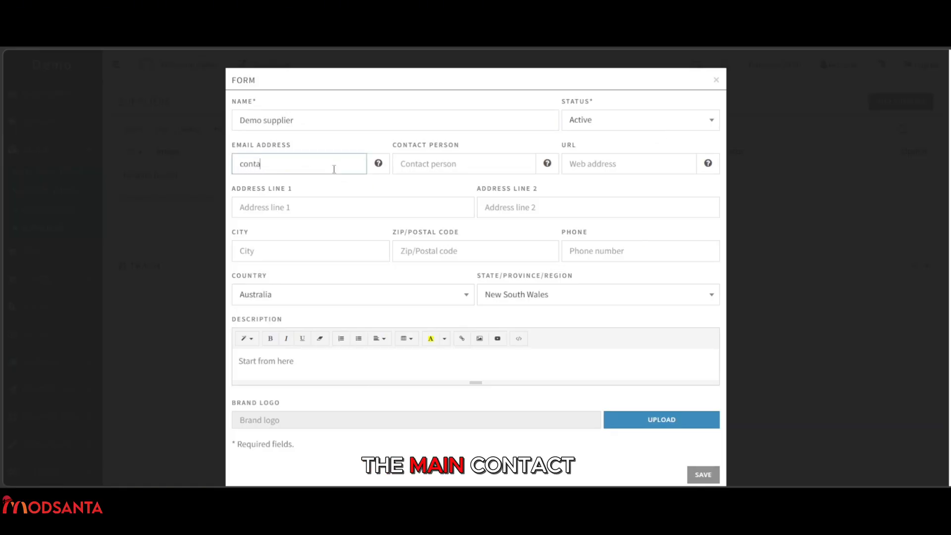
type("ct@d")
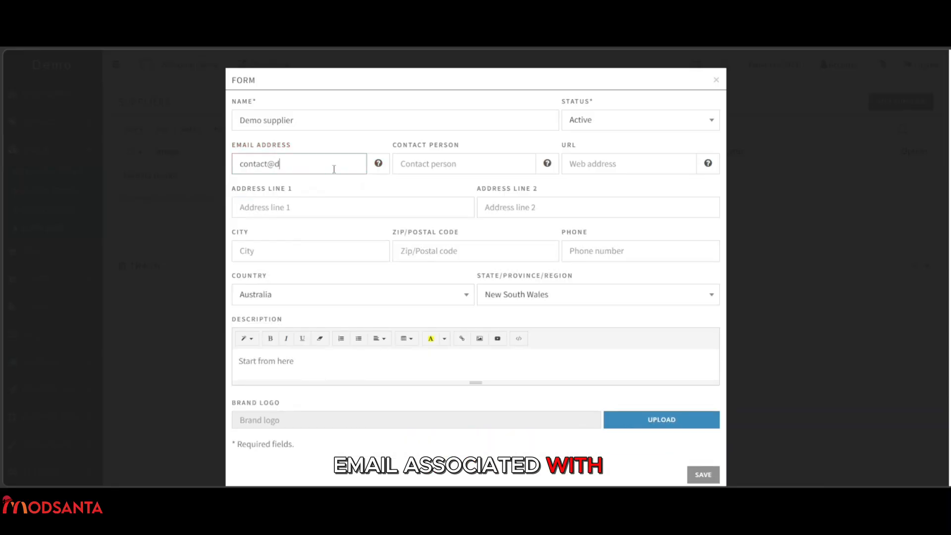
type("emosupplie")
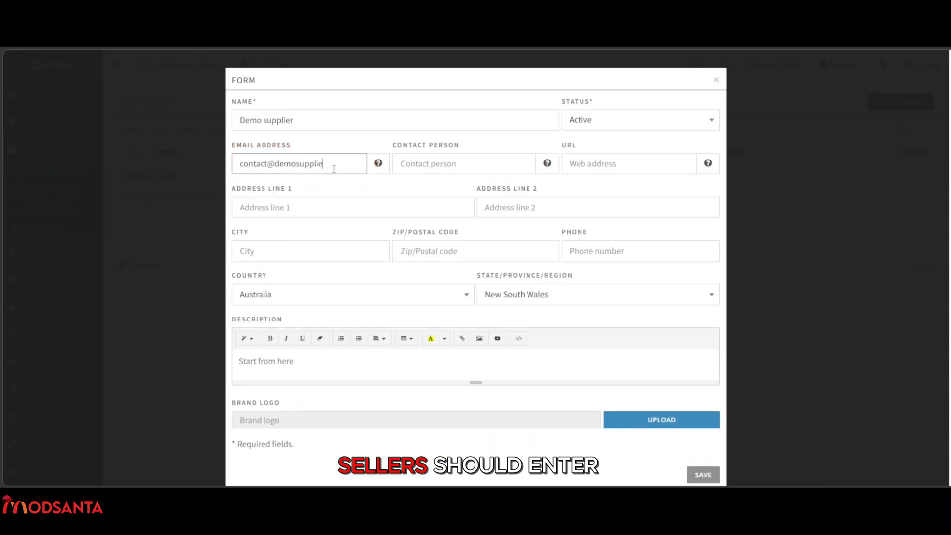
type("r.com")
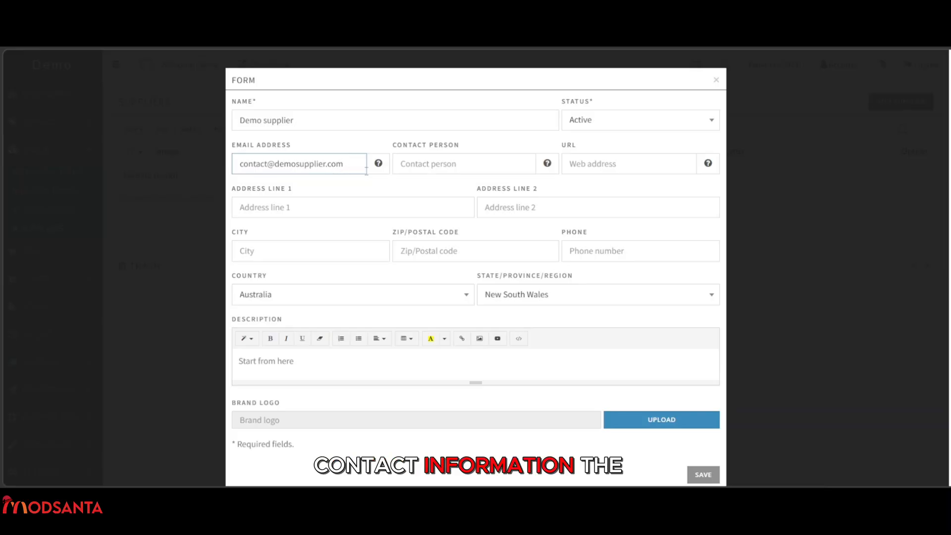
left_click(460, 164)
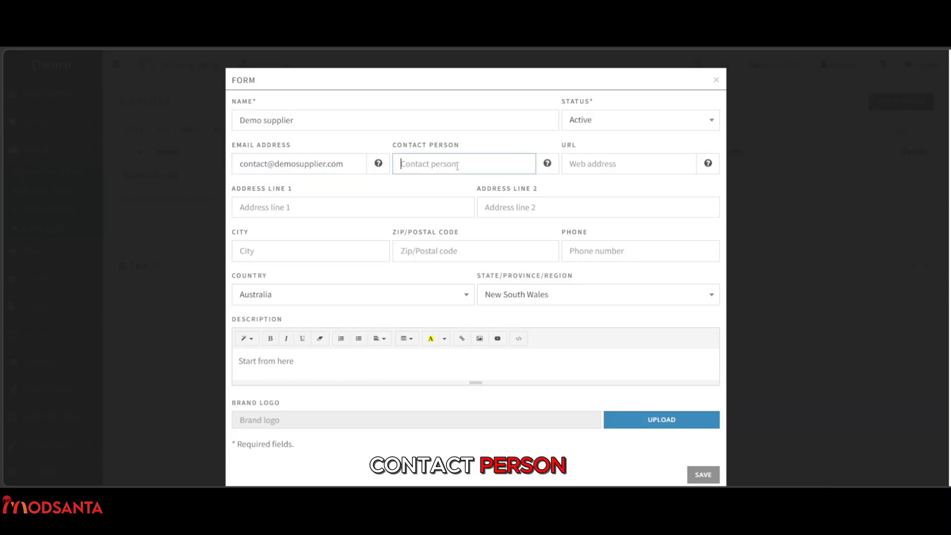
type("s")
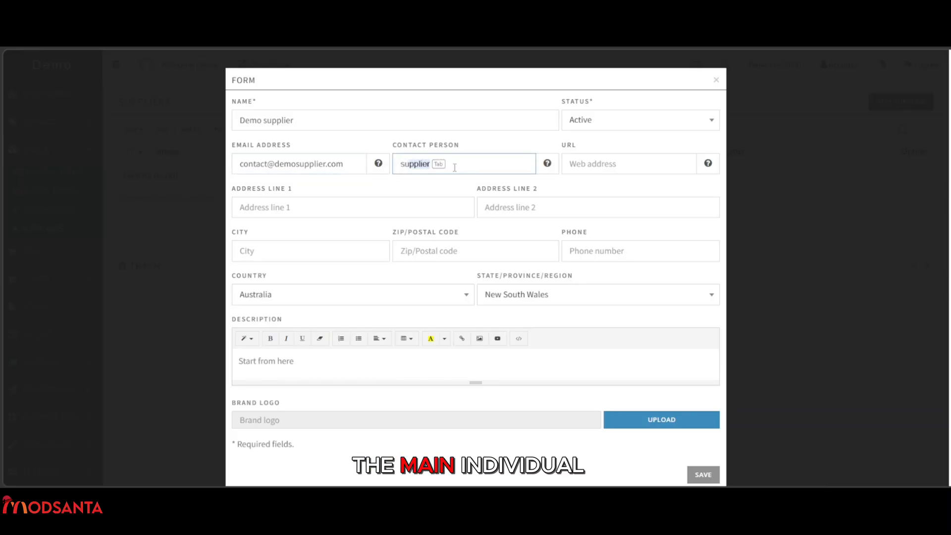
key("Tab")
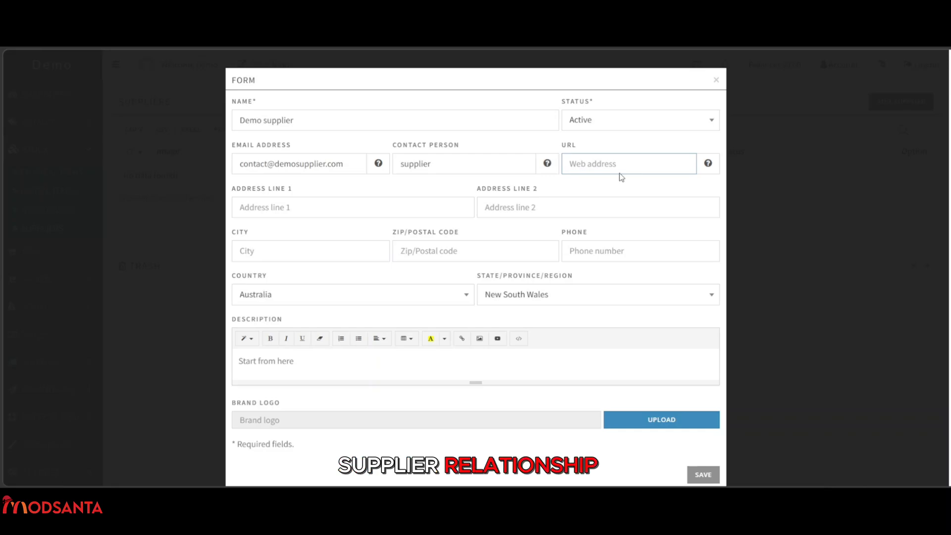
type("www.demooceanfreshfood.com")
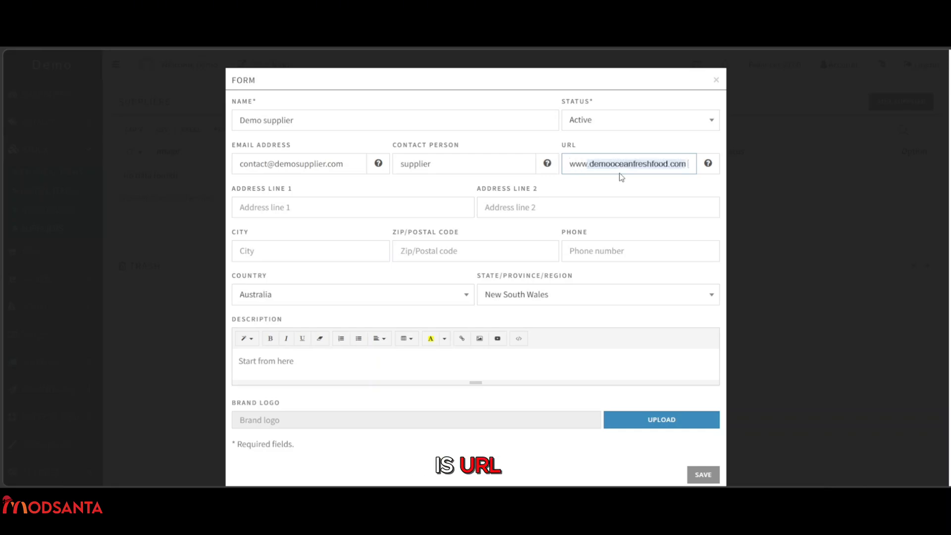
key("Tab")
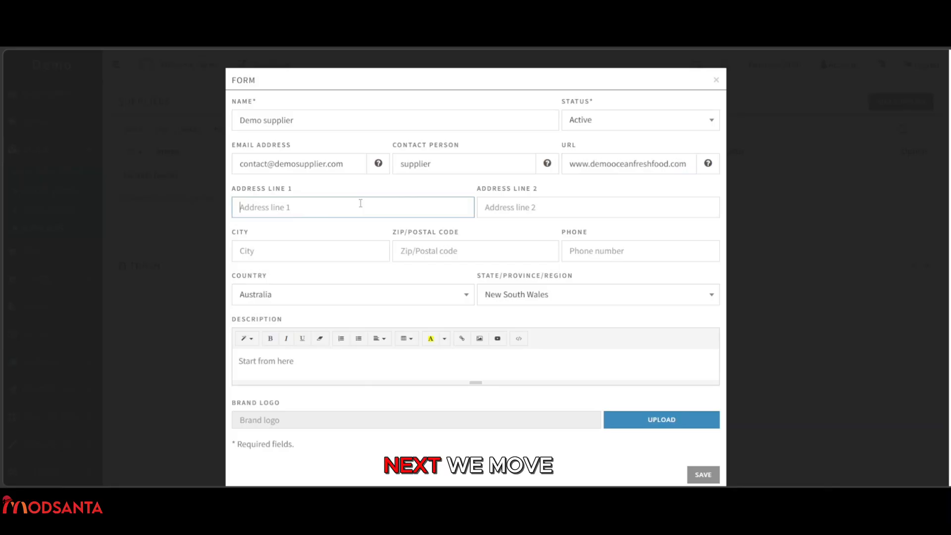
Step: Fill in both address lines, the city and the postal code of the supplier's address
left_click(323, 248)
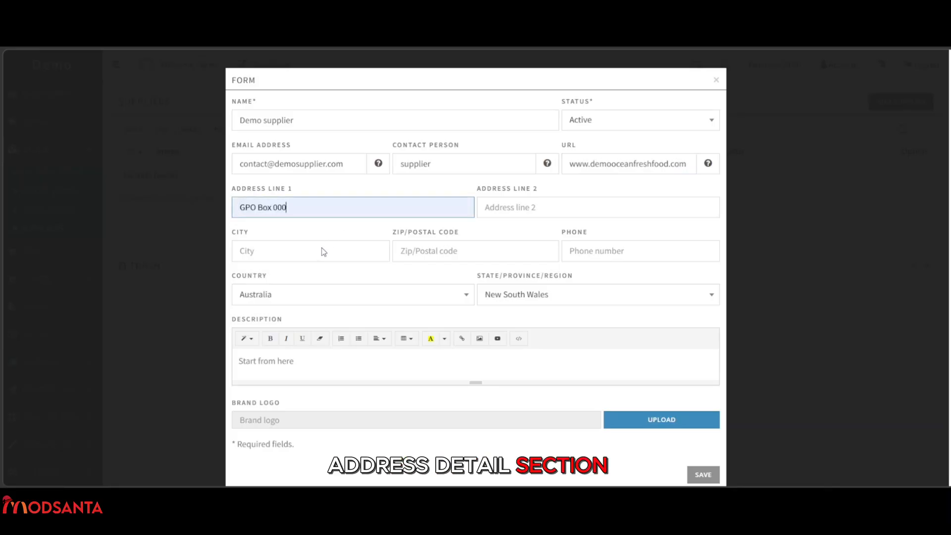
left_click(525, 208)
left_click(552, 256)
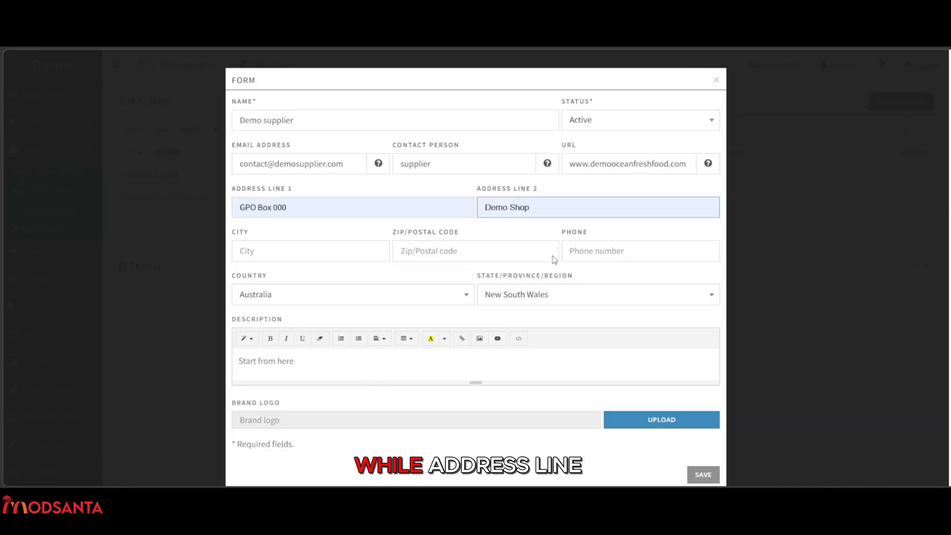
left_click(339, 252)
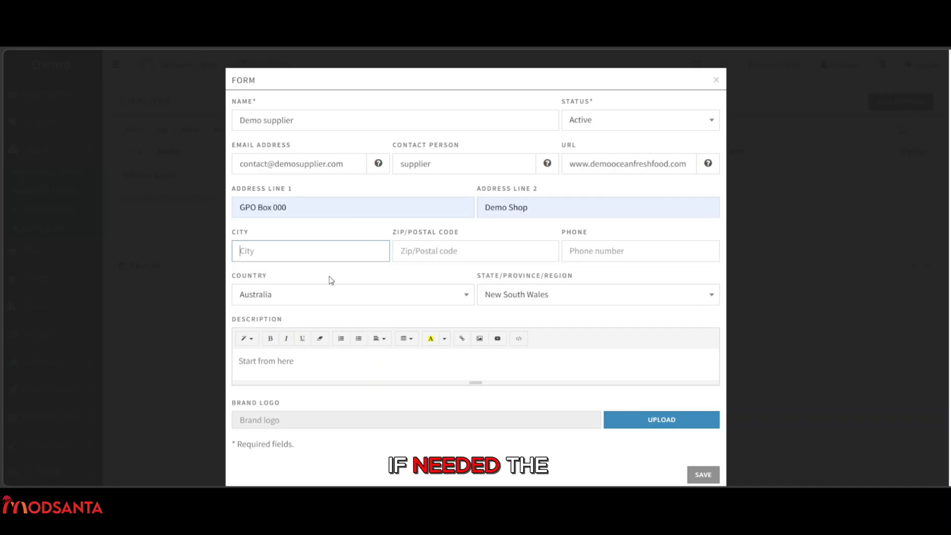
type("Canberra")
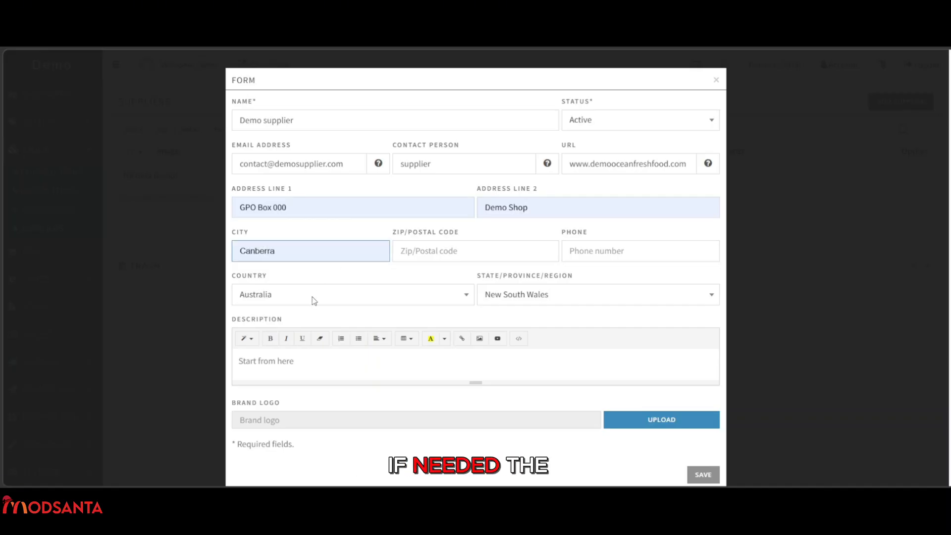
left_click(453, 255)
type("2601")
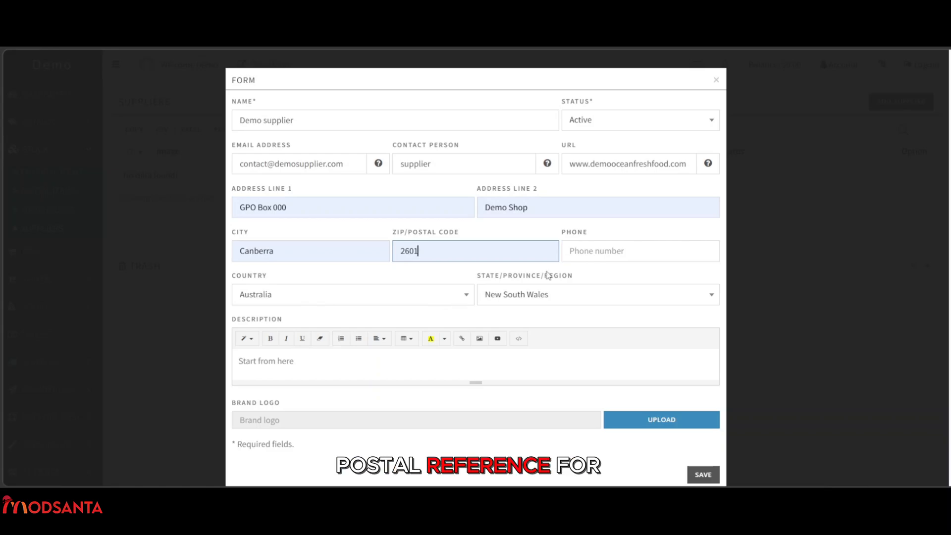
Step: Enter the supplier's phone number and keep New South Wales as the state
left_click(584, 255)
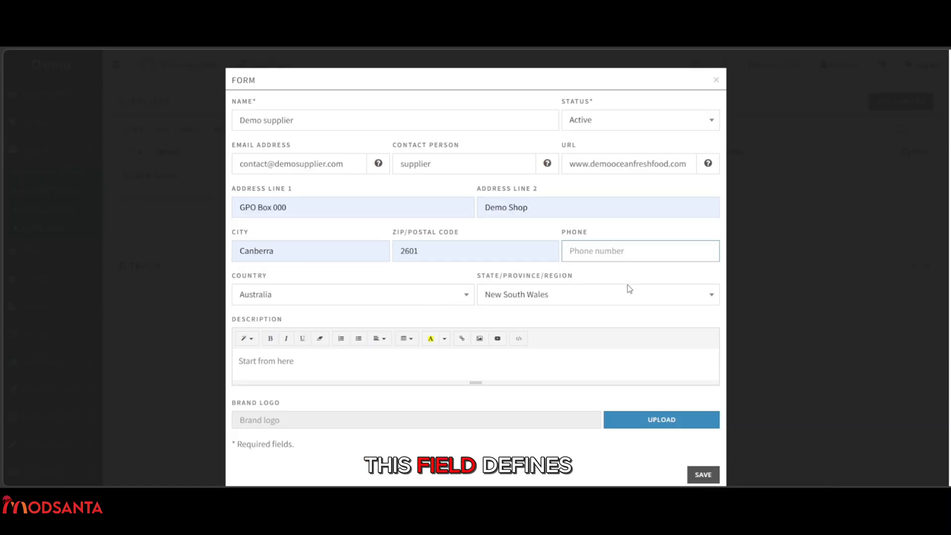
type("1234567890")
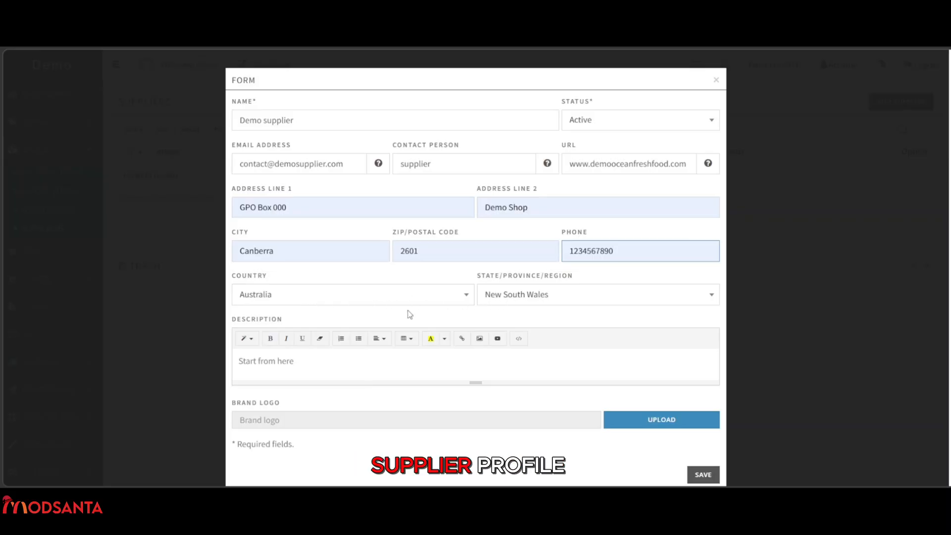
left_click(529, 302)
left_click(505, 297)
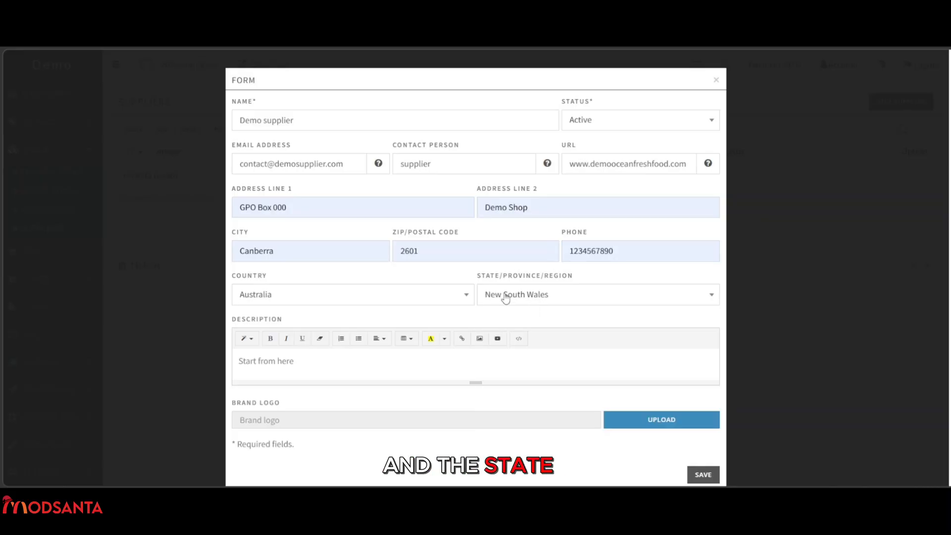
scroll(506, 297, "down", 1)
left_click(297, 340)
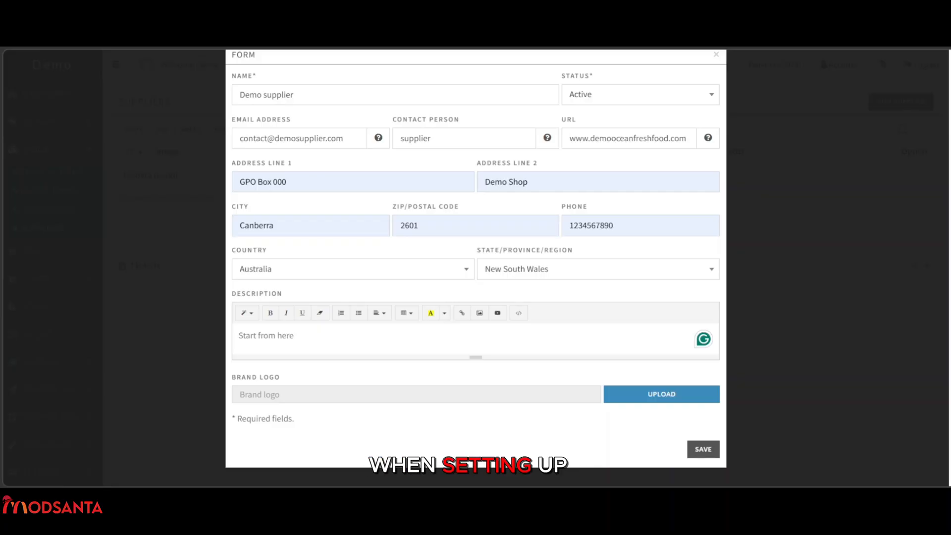
Step: Write 'Demo supplier.' in the description editor
left_click(303, 339)
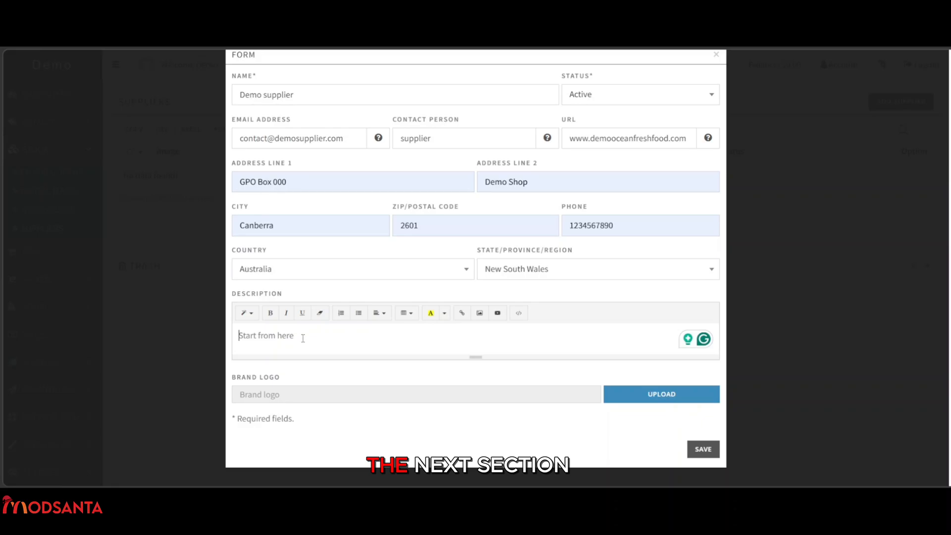
type("Demo suppl")
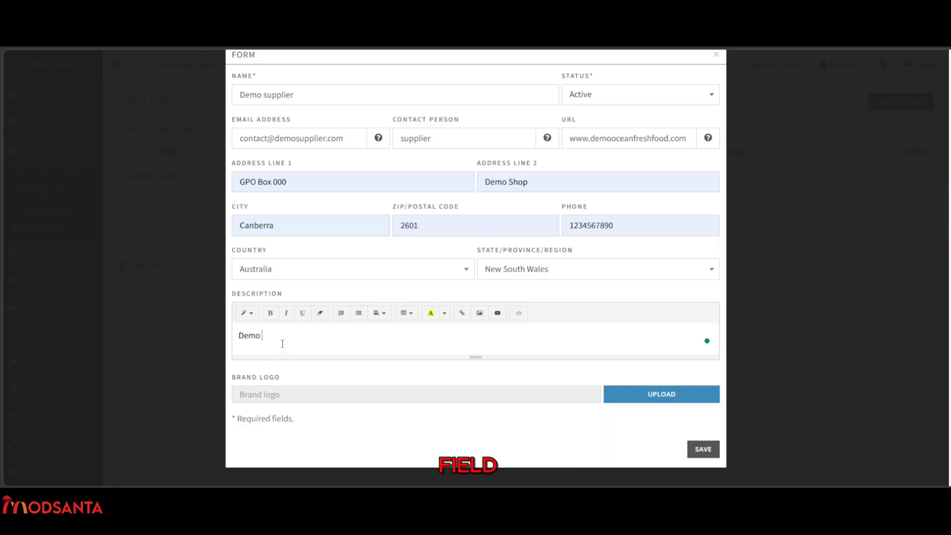
type("ier.")
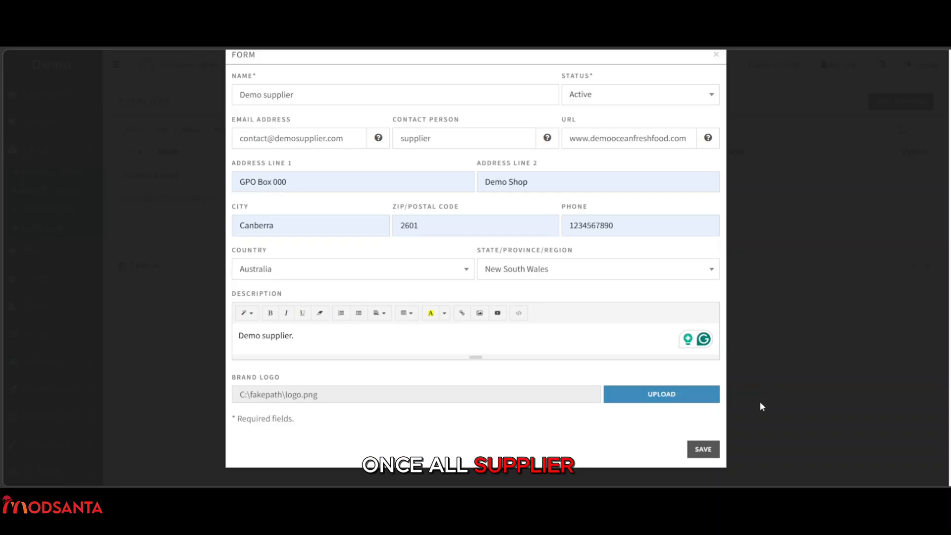
Step: Save the Demo supplier record to the Suppliers list
left_click(704, 450)
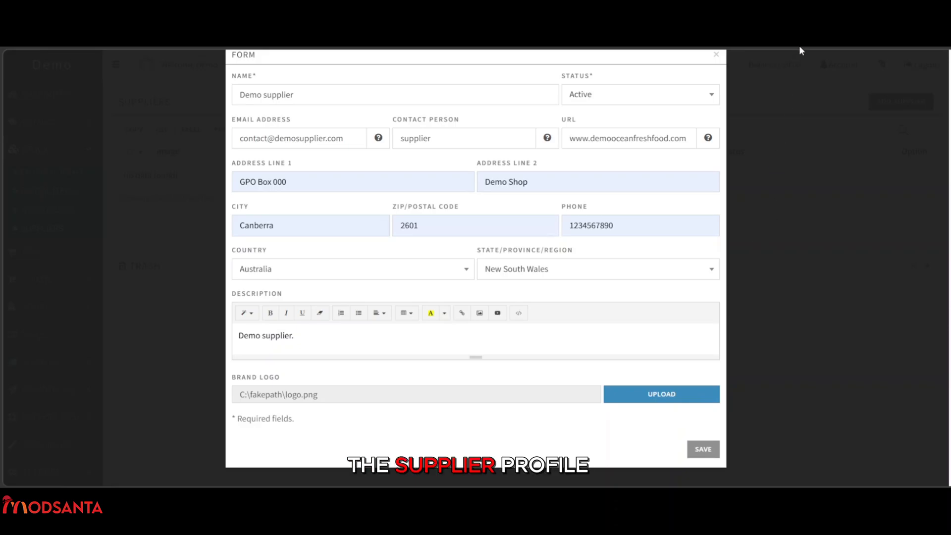